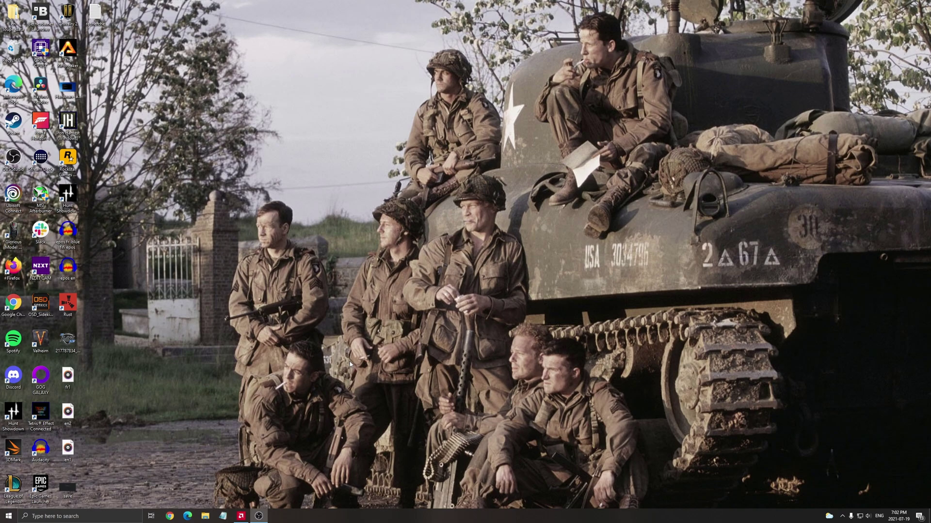
- Search Windows for Game Mode and open its settings page to check whether it is enabled
left_click(77, 516)
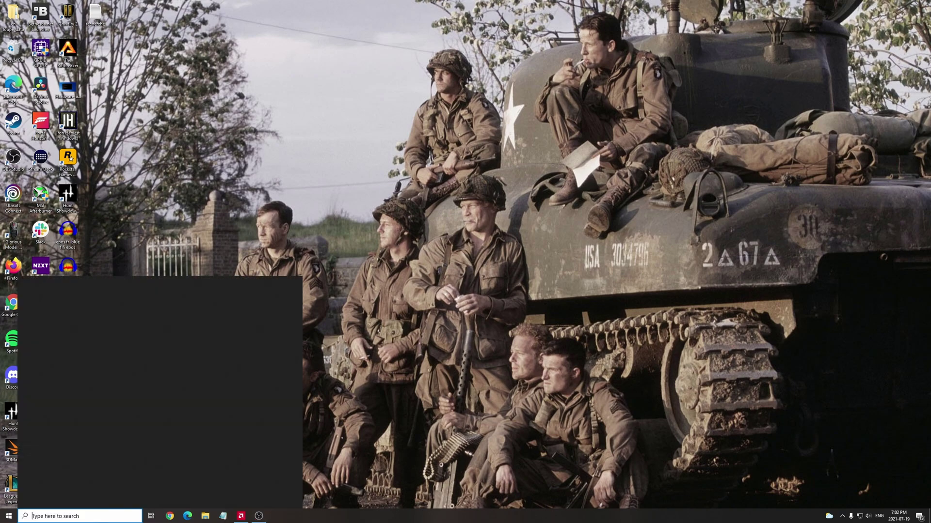
type("game mode")
key("Return")
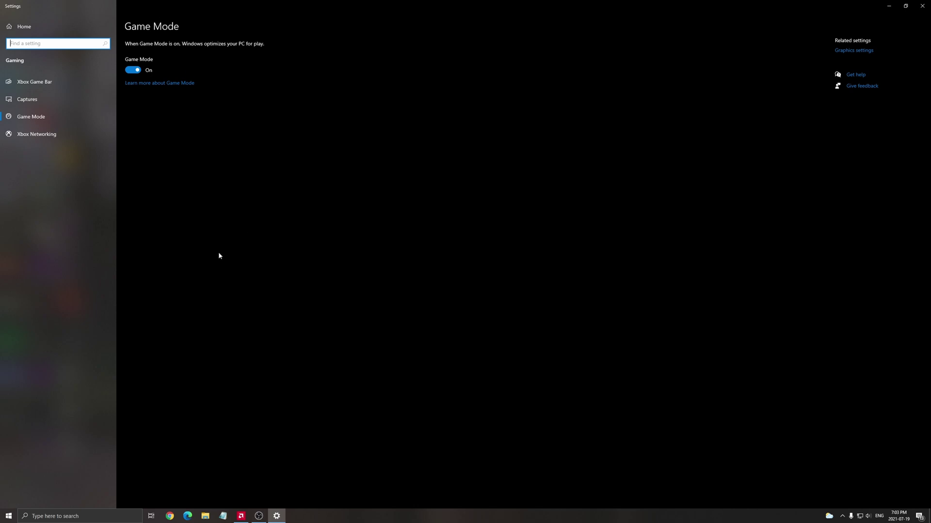
- Review the Xbox Game Bar and Captures pages of the Gaming settings, and close Settings
left_click(38, 83)
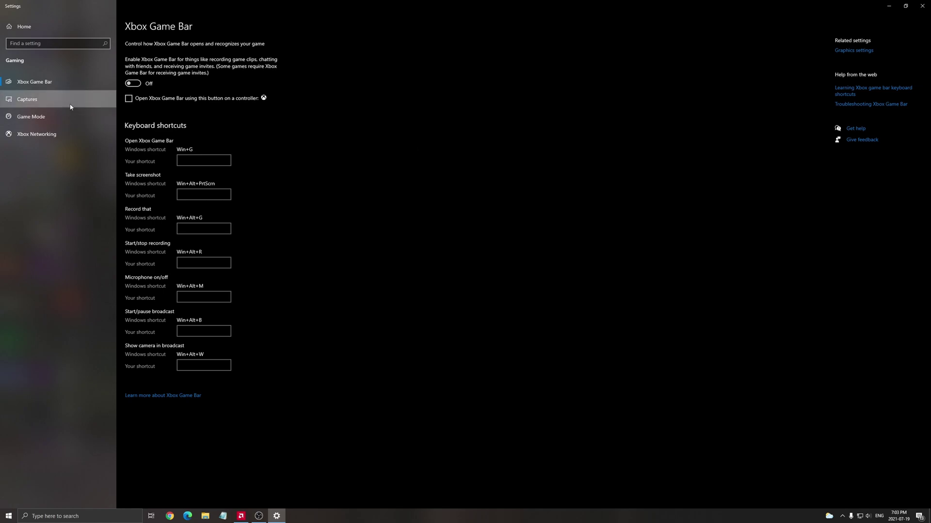
left_click(48, 99)
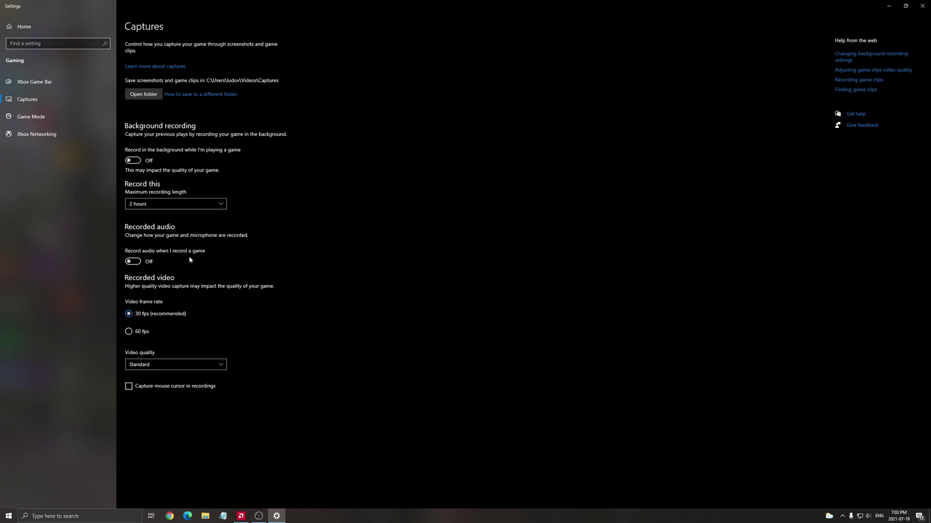
left_click(922, 6)
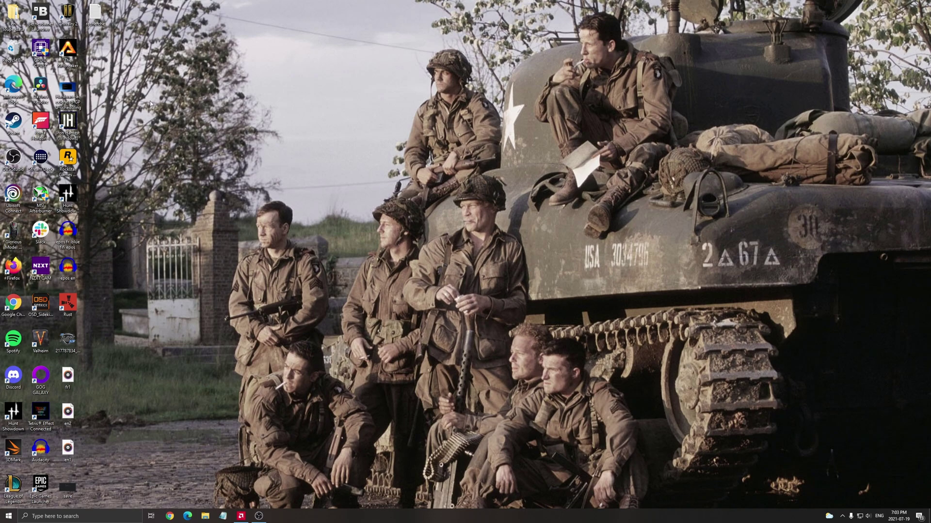
- View the desktop image showing the Hardware-accelerated GPU scheduling setting, and close it
double_click(67, 88)
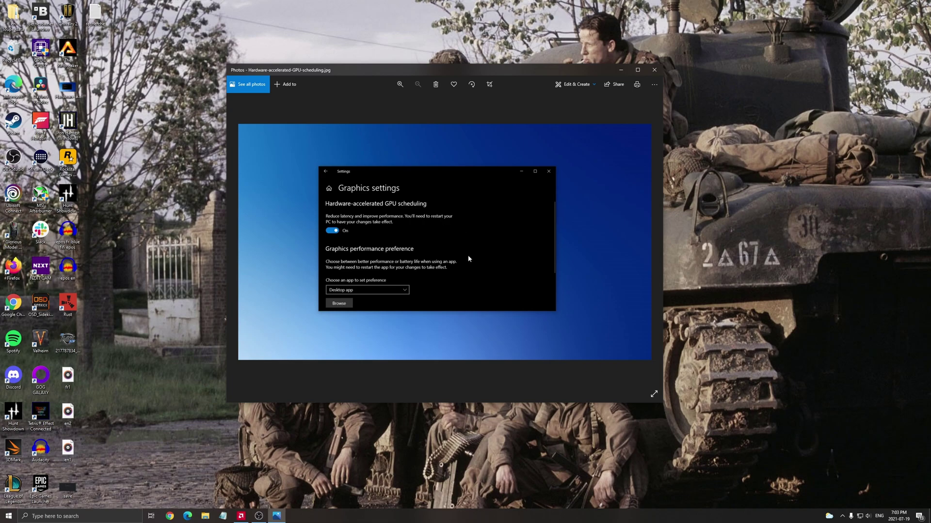
left_click(655, 70)
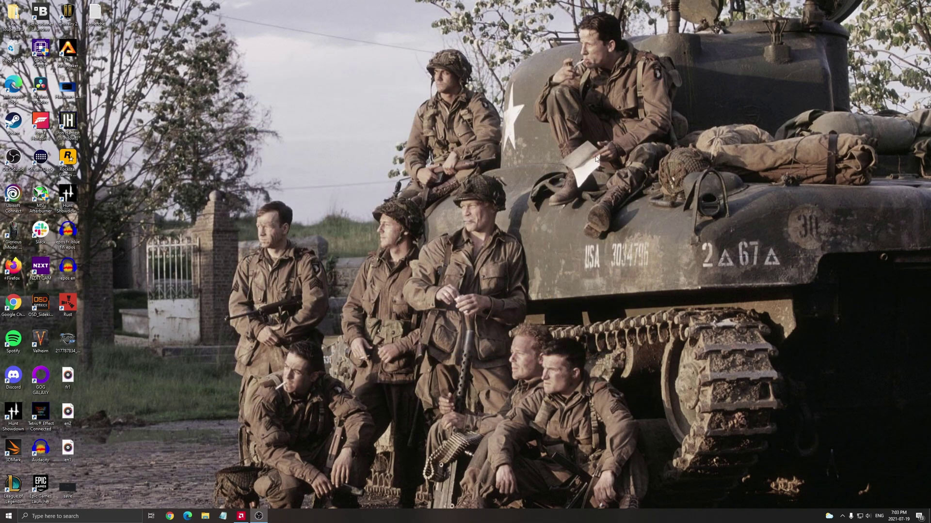
- Open AMD Radeon Software, review the manual GPU, VRAM, fan and power tuning values, and close it
left_click(241, 515)
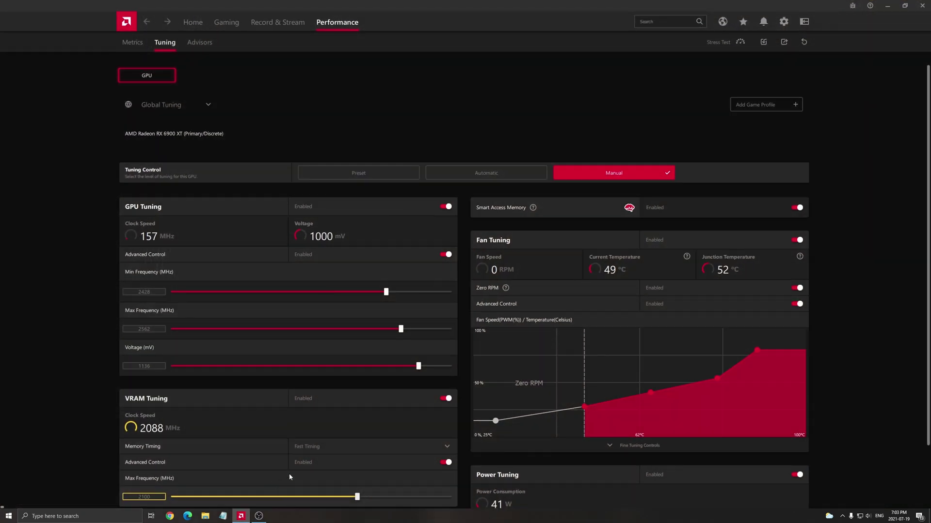
scroll(832, 231, "down", 1)
scroll(834, 236, "up", 1)
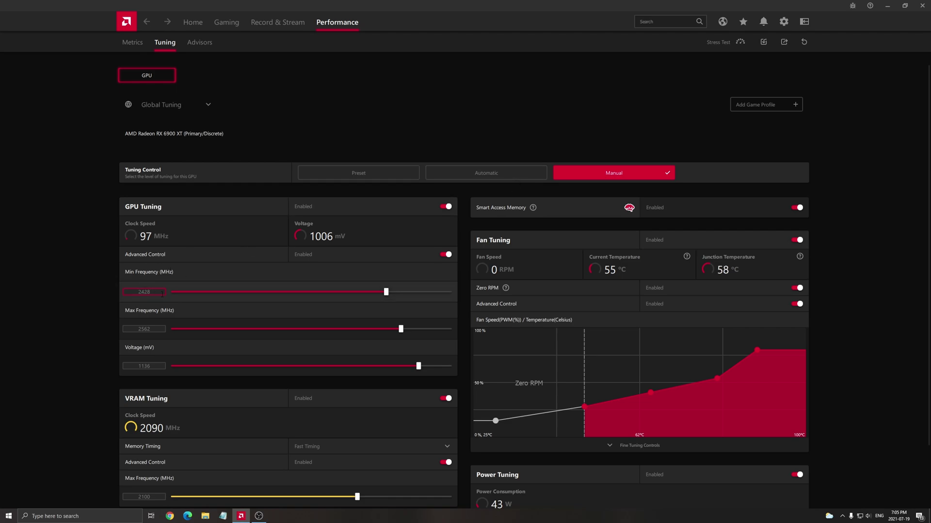
left_click(922, 6)
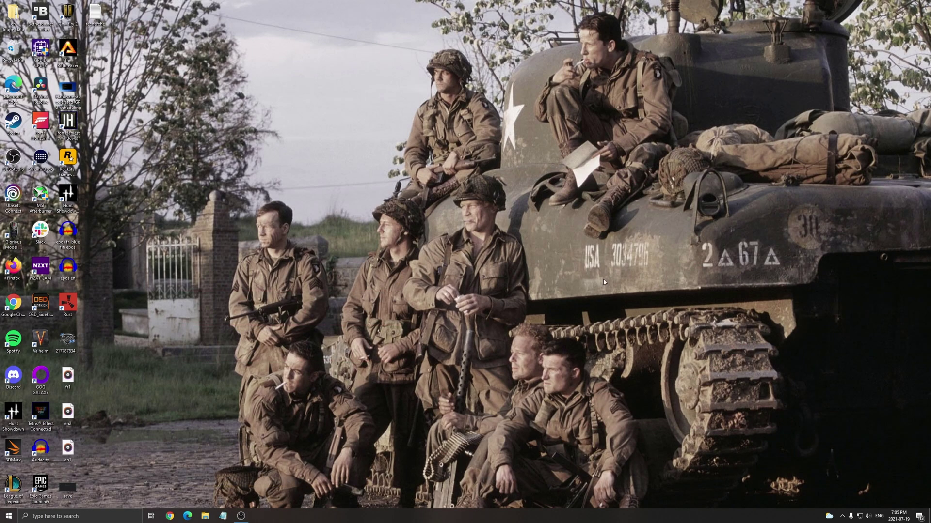
- Open the Windows power plan settings, review the available plans under Power Options, and close the window
left_click(88, 521)
type("power")
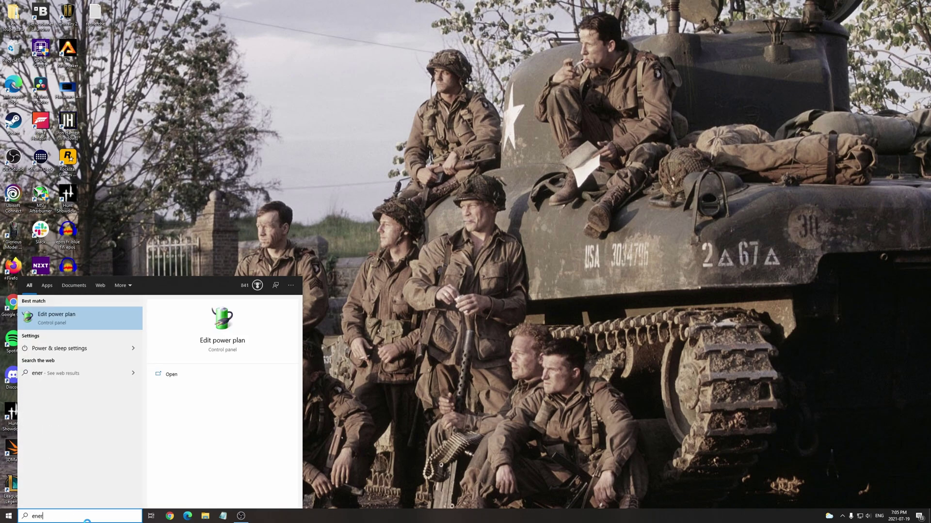
left_click(88, 329)
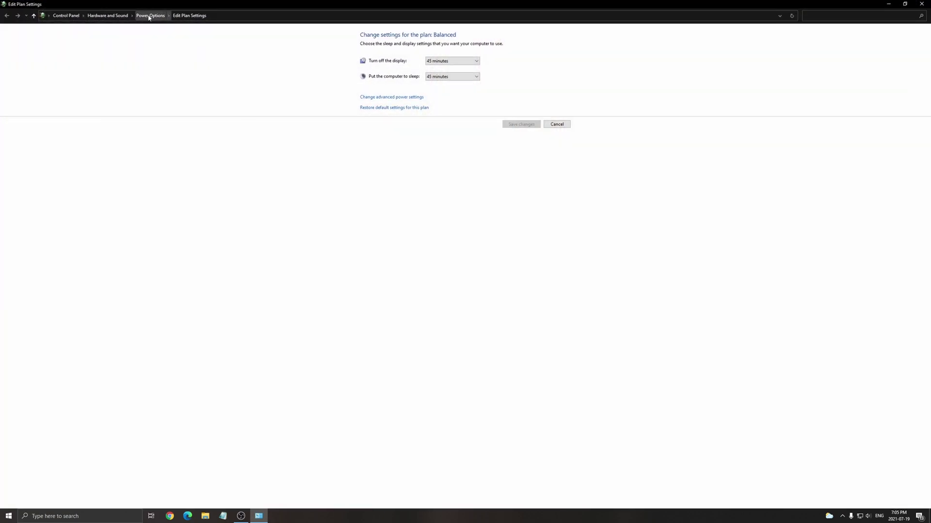
left_click(146, 15)
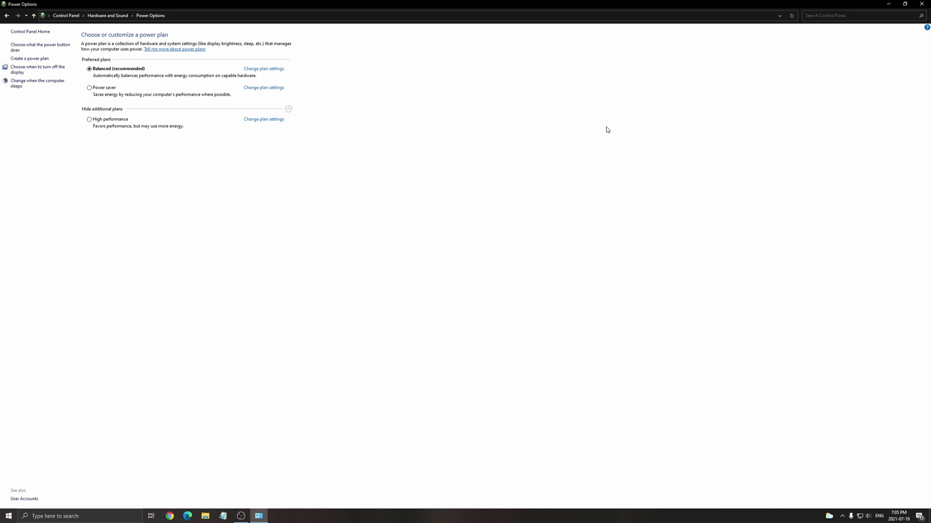
left_click(921, 4)
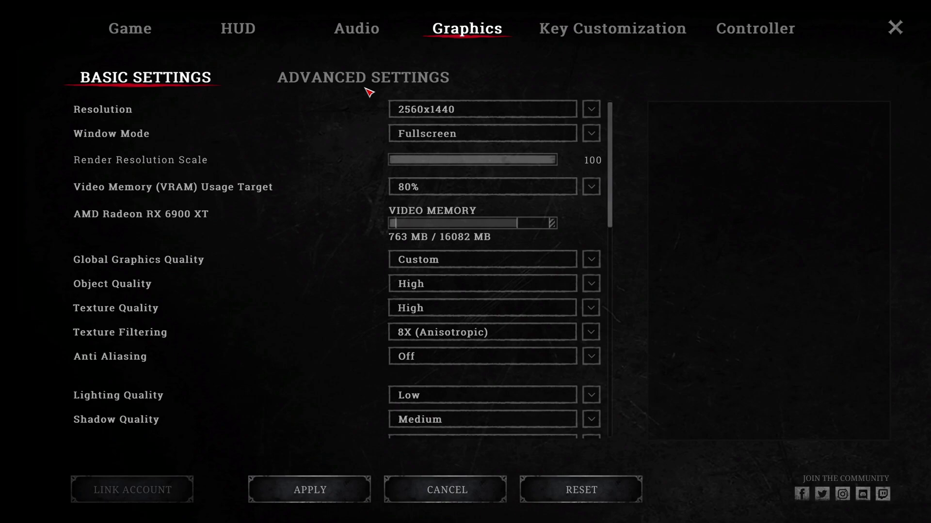
- Look through the game's resolution choices without changing them, and set Window Mode to Fullscreen
left_click(459, 112)
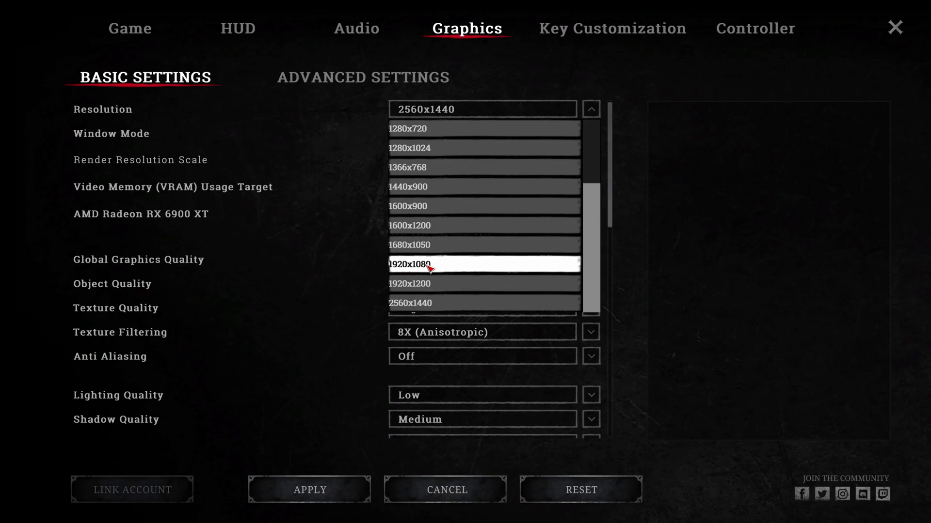
left_click(297, 114)
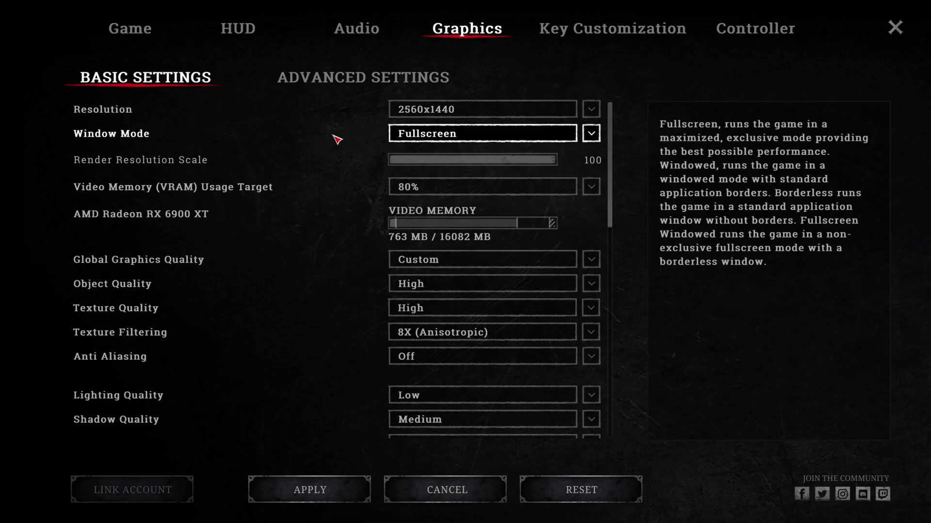
left_click(562, 137)
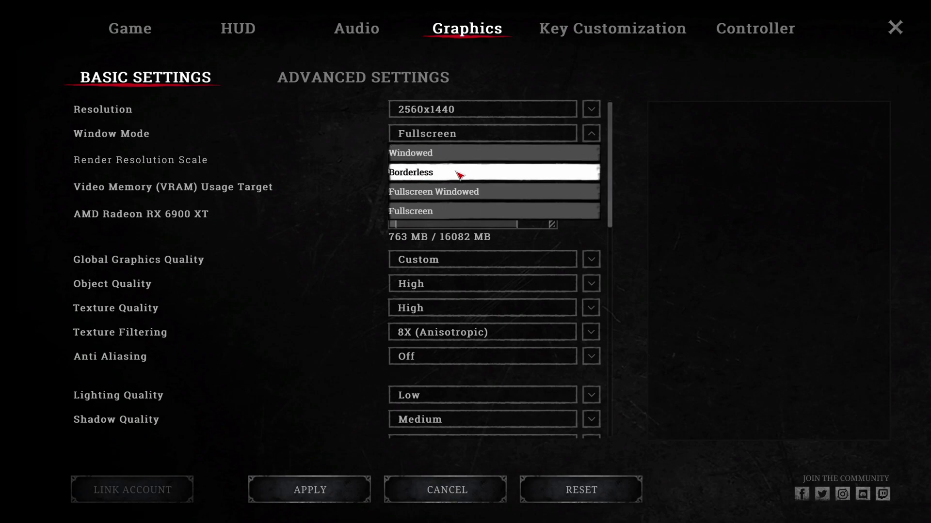
left_click(439, 211)
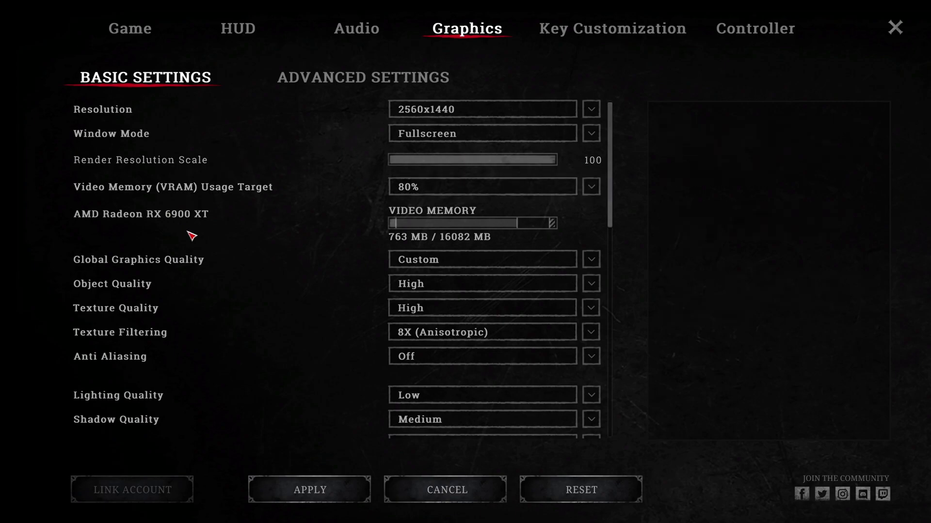
- Switch Object Quality to Low, and set it back to High
scroll(211, 269, "down", 2)
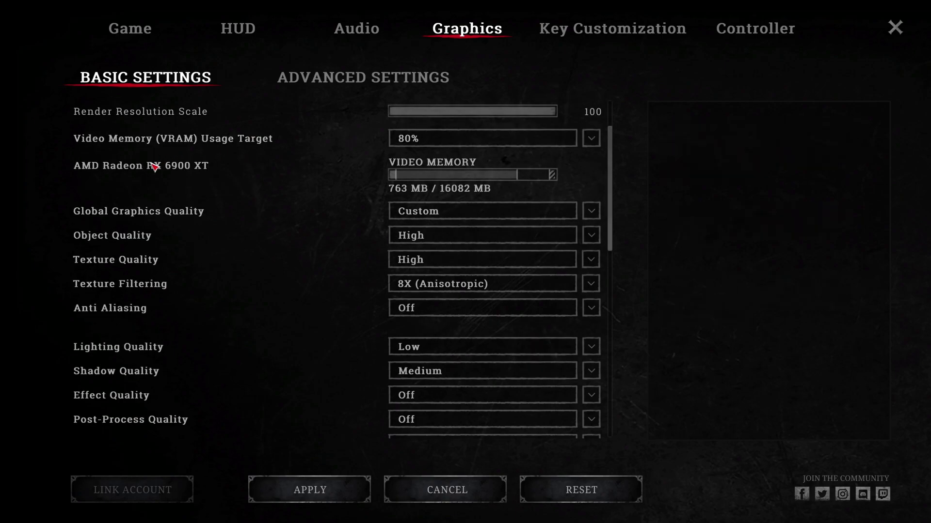
scroll(156, 212, "down", 2)
scroll(165, 204, "down", 2)
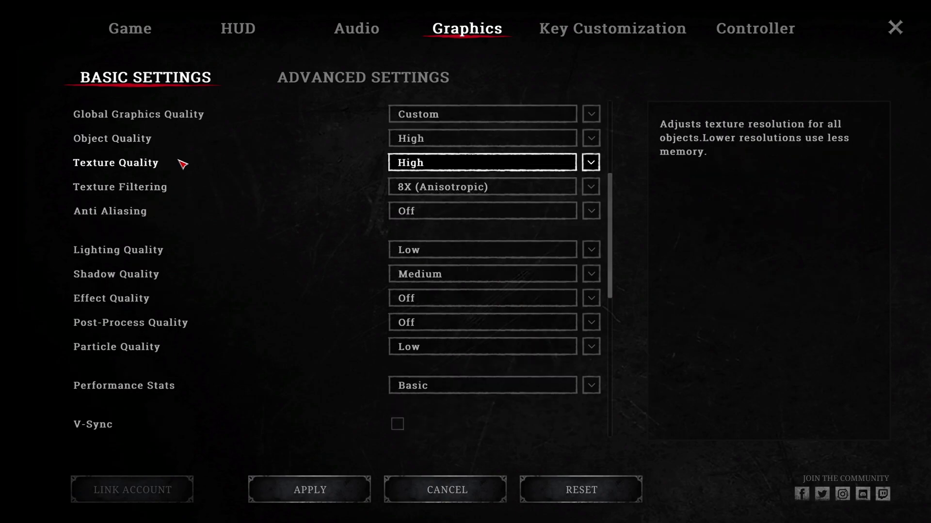
scroll(159, 174, "up", 1)
left_click(441, 191)
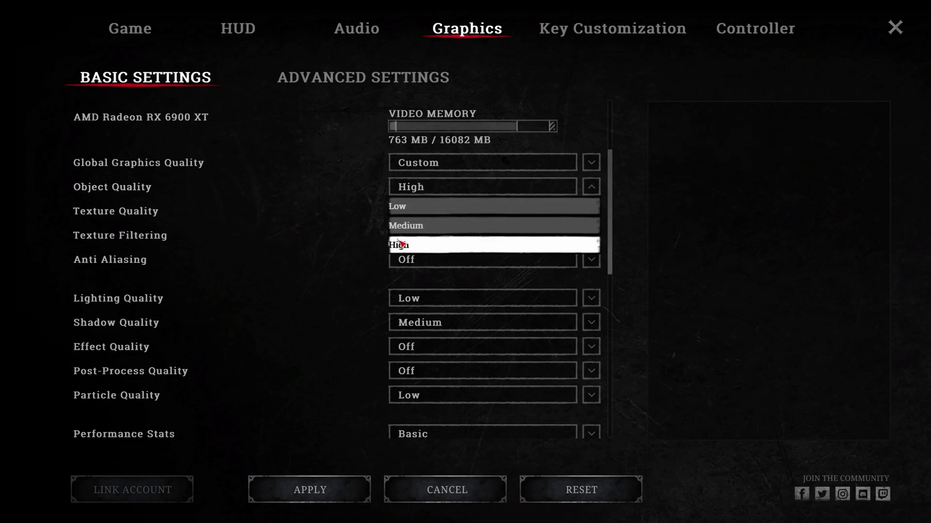
left_click(436, 189)
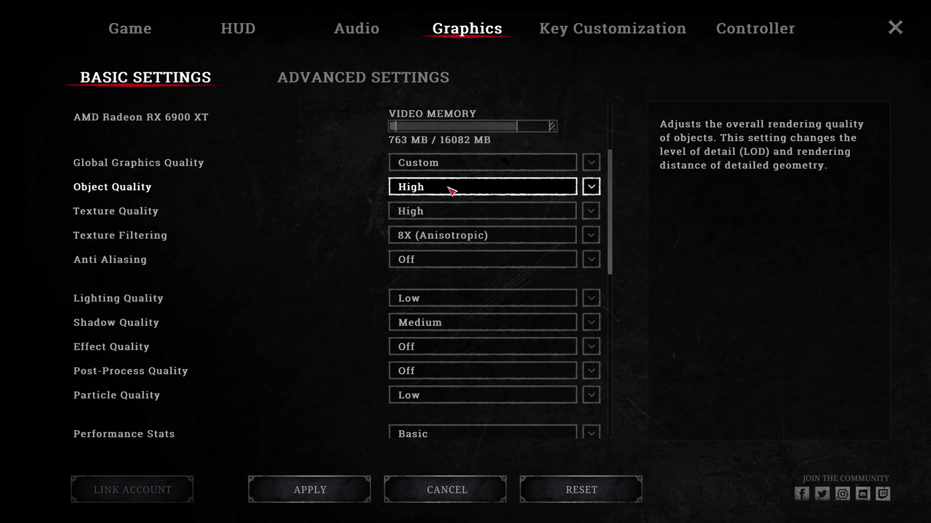
left_click(451, 191)
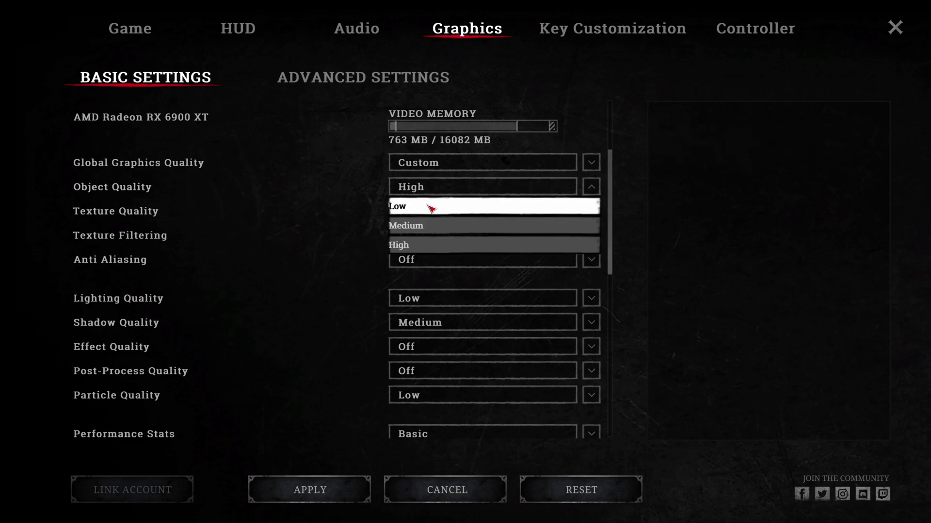
left_click(412, 209)
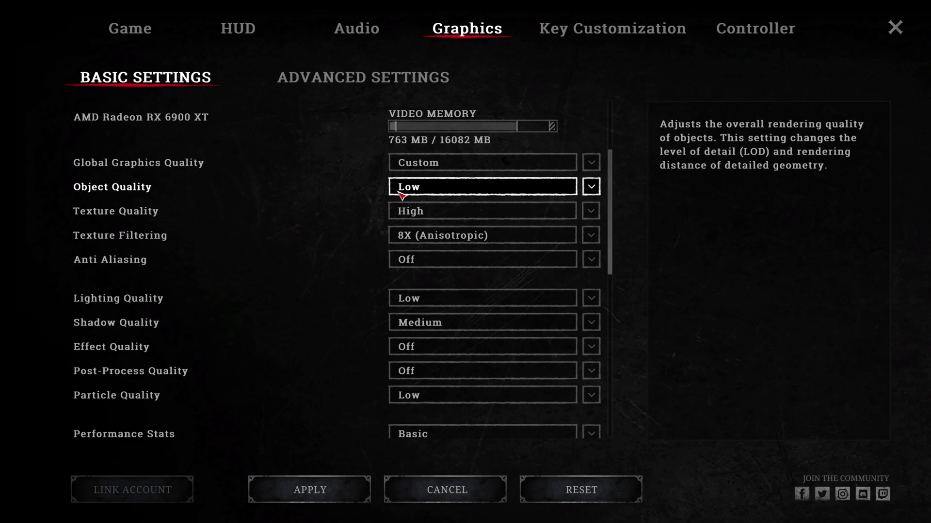
left_click(442, 193)
- Review the choices offered for Texture Quality and Texture Filtering without changing them
left_click(390, 213)
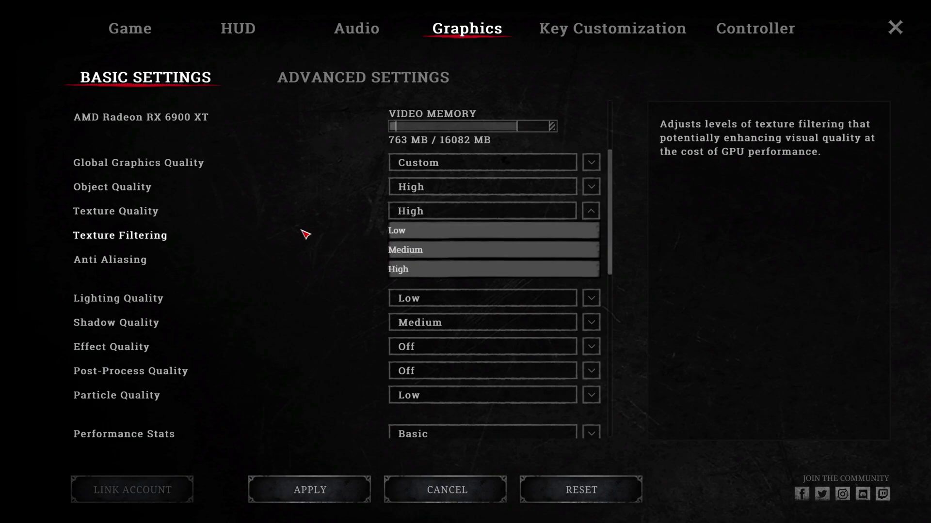
left_click(277, 231)
scroll(262, 242, "down", 1)
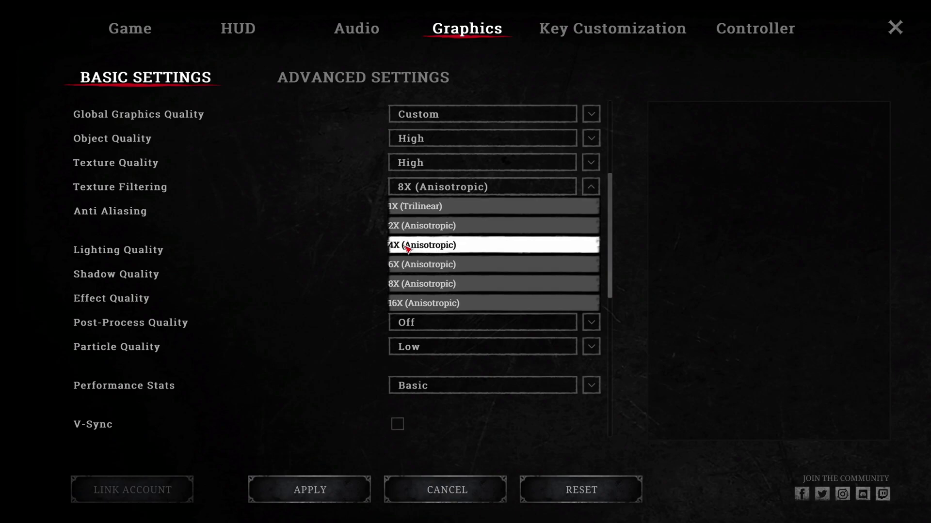
left_click(273, 204)
- Review the SMAA choices for Anti Aliasing and set it to Off
left_click(423, 212)
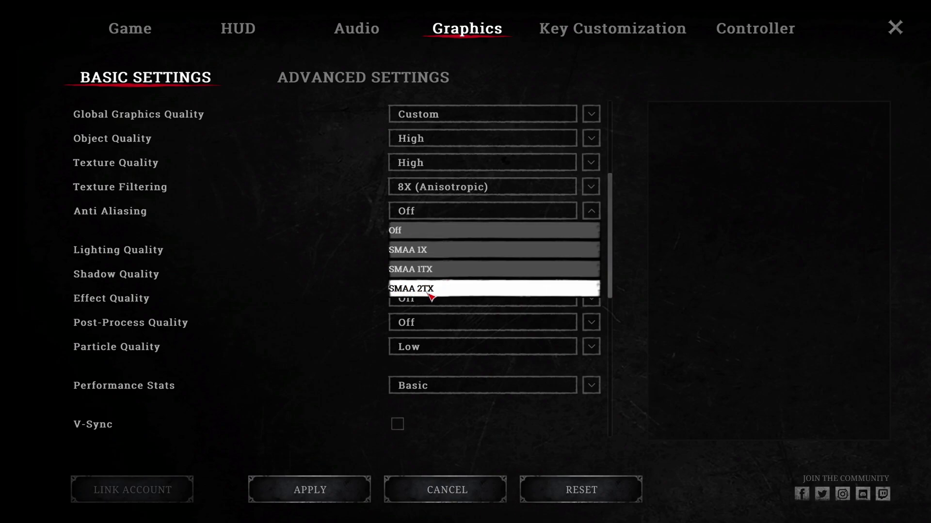
left_click(422, 232)
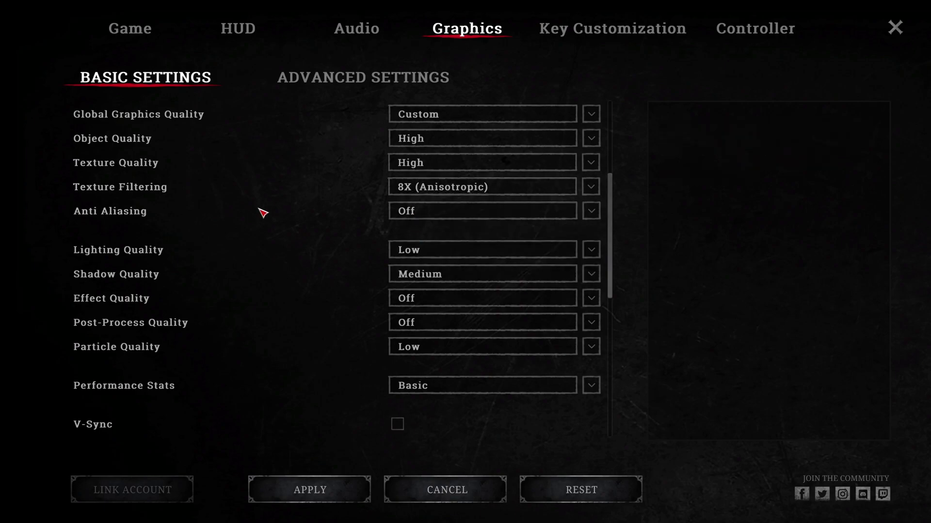
scroll(291, 231, "up", 2)
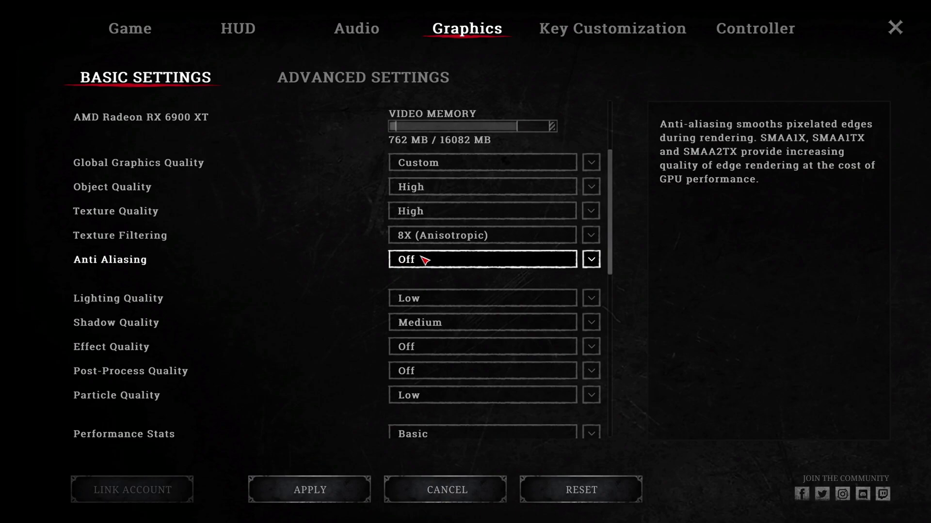
- Set Lighting Quality to Low in the basic graphics settings
scroll(276, 361, "down", 2)
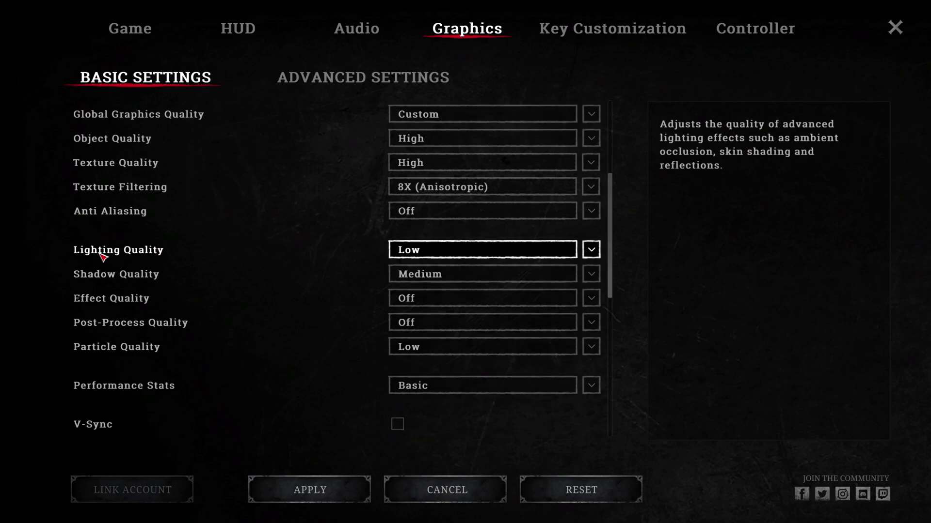
left_click(396, 255)
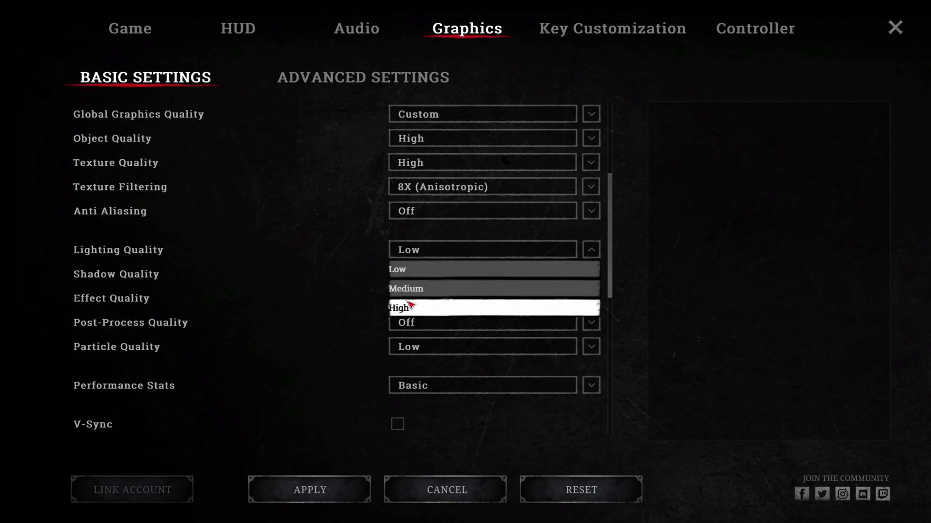
left_click(401, 269)
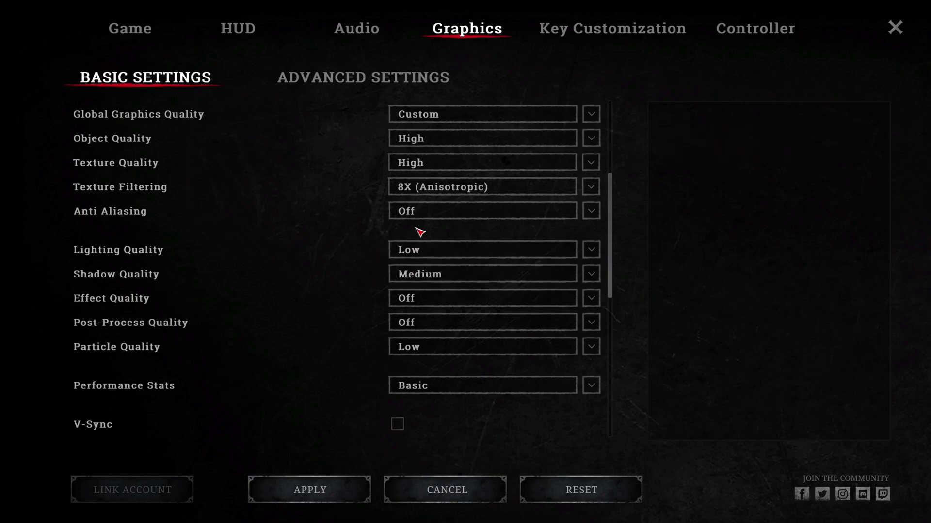
- Review the Shadow Quality choices and select Medium in the basic graphics settings
scroll(291, 291, "down", 2)
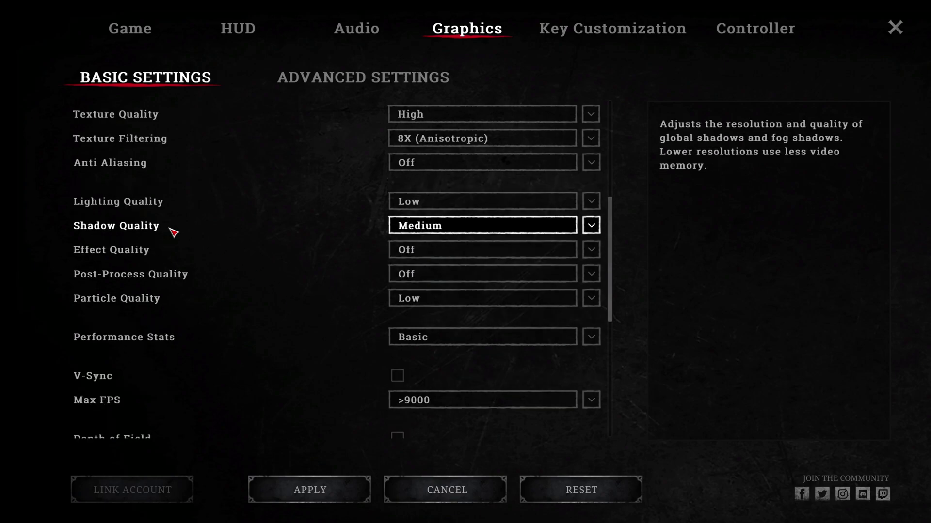
left_click(428, 228)
left_click(414, 264)
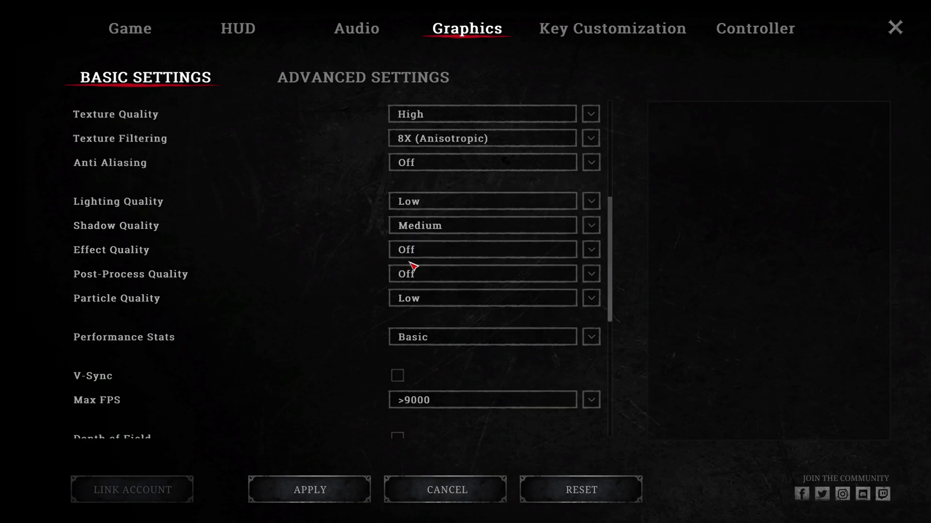
left_click(444, 226)
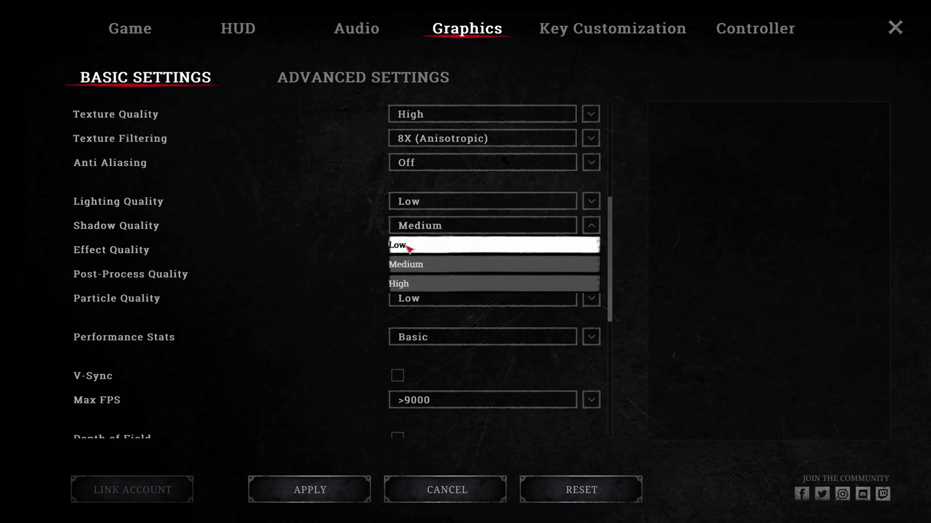
left_click(397, 266)
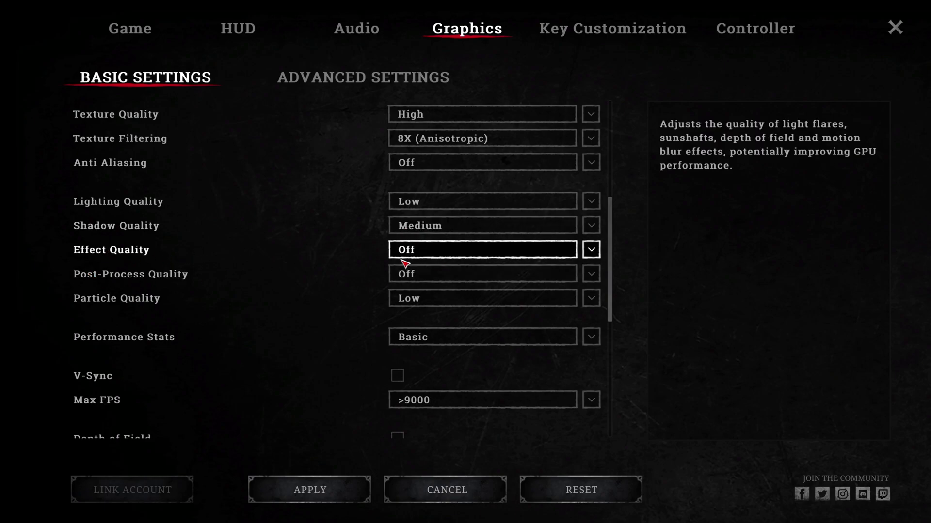
- Review the choices for Effect Quality and select Off
left_click(419, 257)
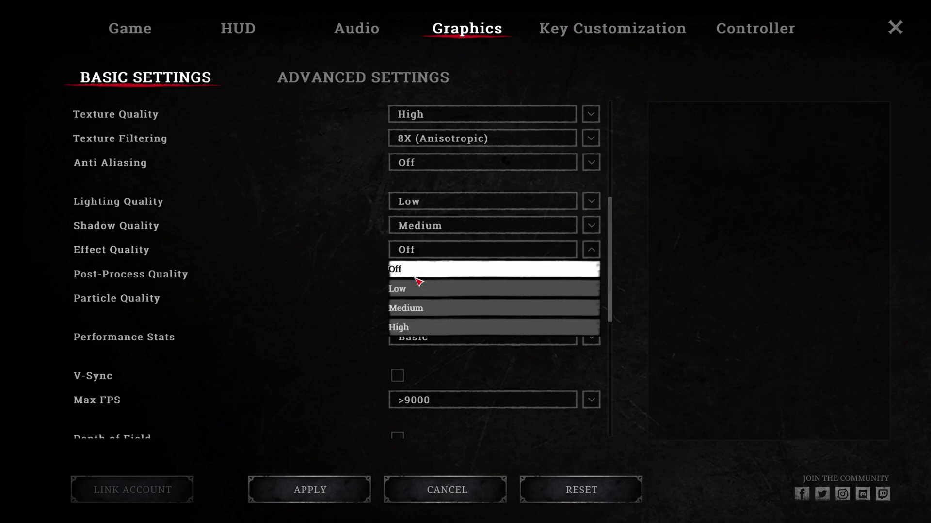
left_click(417, 270)
left_click(425, 250)
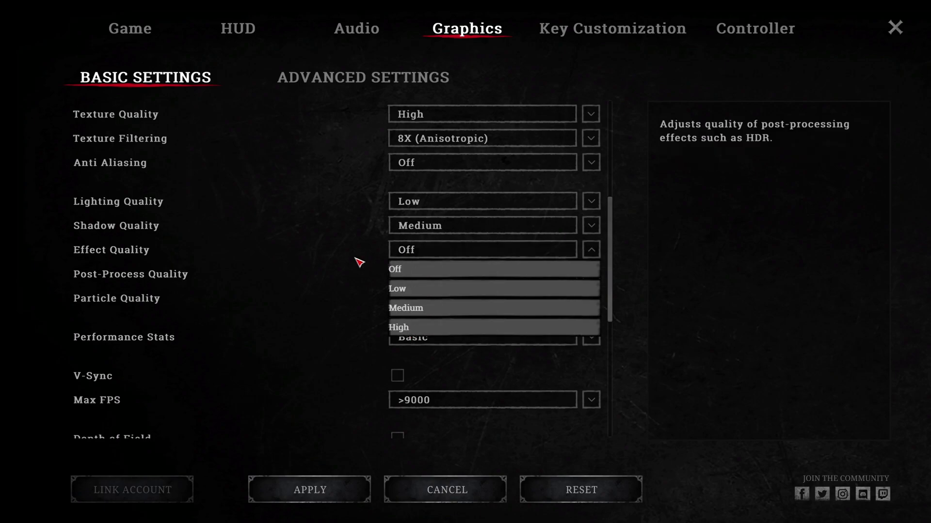
left_click(402, 256)
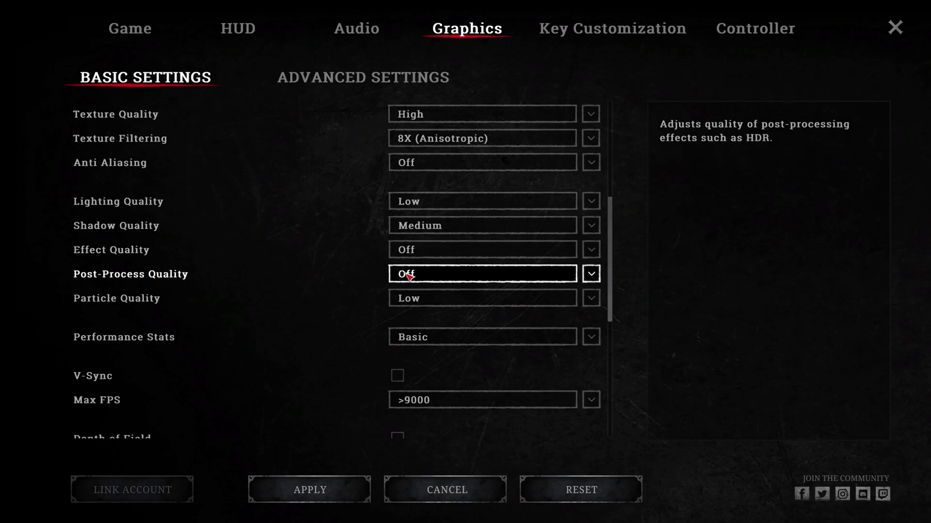
- Review the choices offered for Particle Quality without changing the setting
scroll(232, 325, "down", 1)
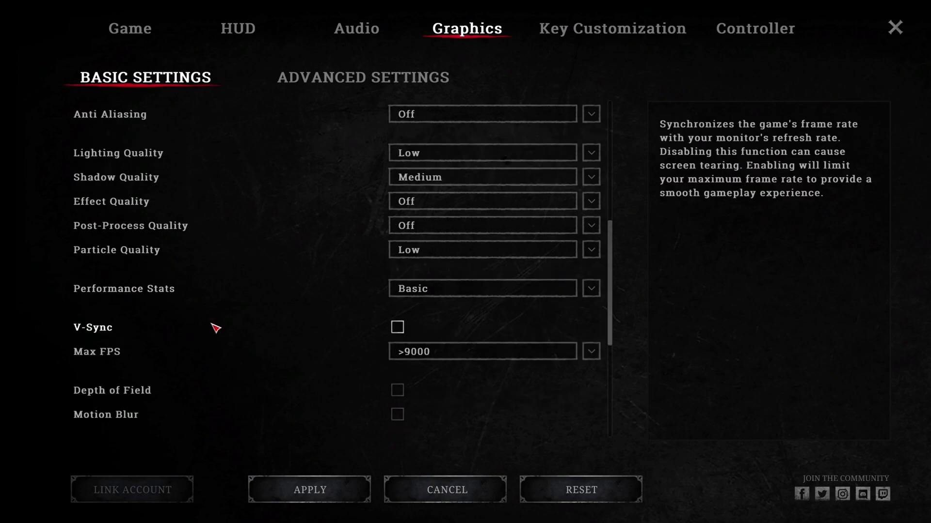
left_click(442, 253)
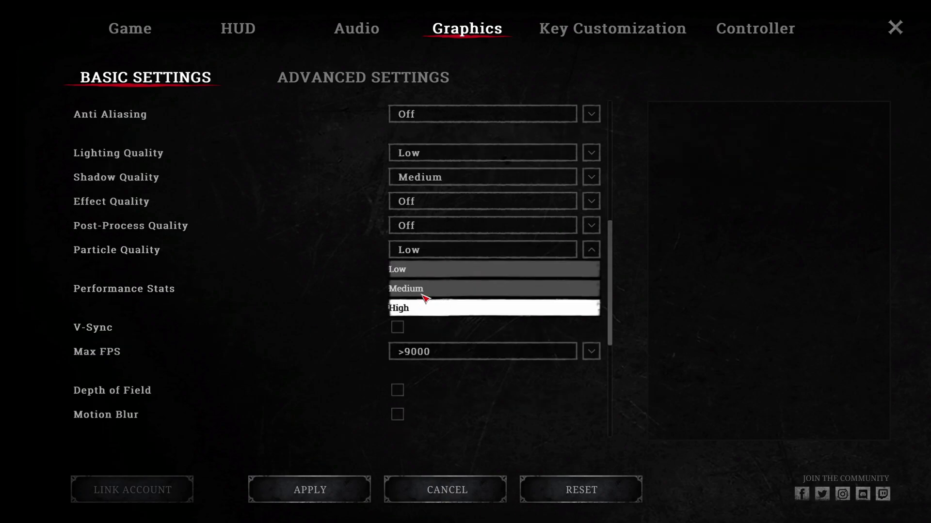
left_click(440, 250)
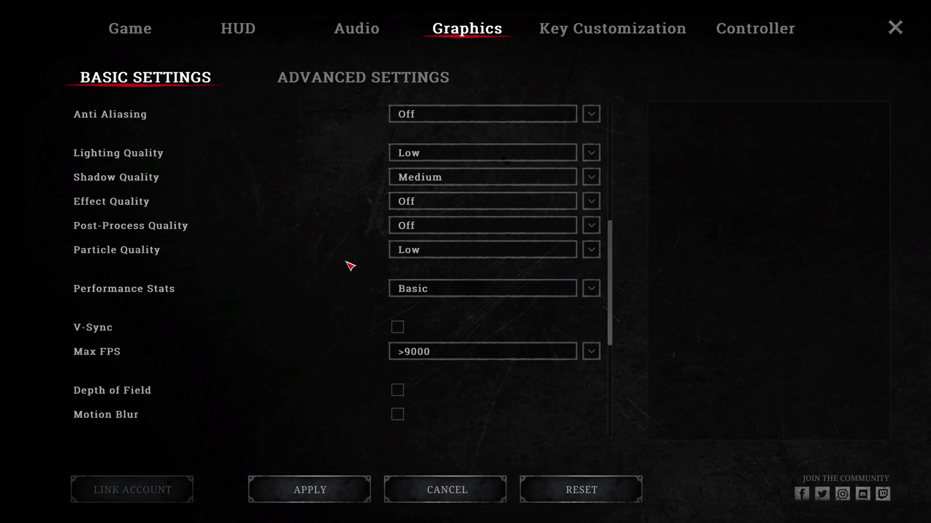
- Examine the V-Sync option and the list of Max FPS limits without selecting a different limit
scroll(353, 266, "down", 1)
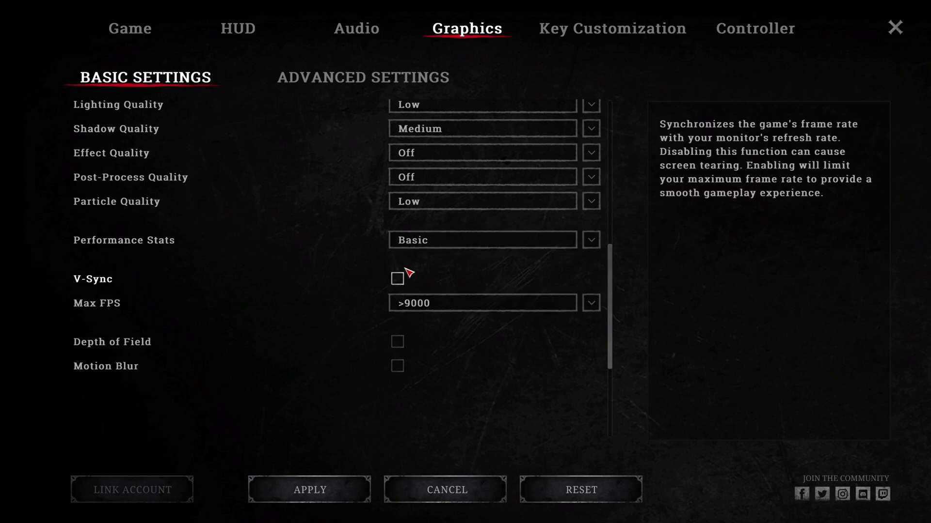
scroll(301, 291, "down", 2)
scroll(316, 277, "up", 2)
left_click(426, 305)
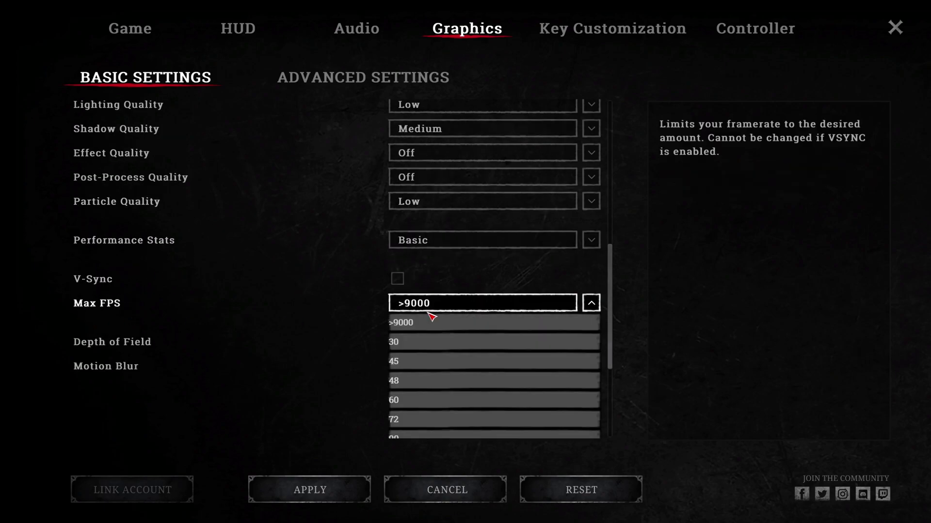
left_click(315, 307)
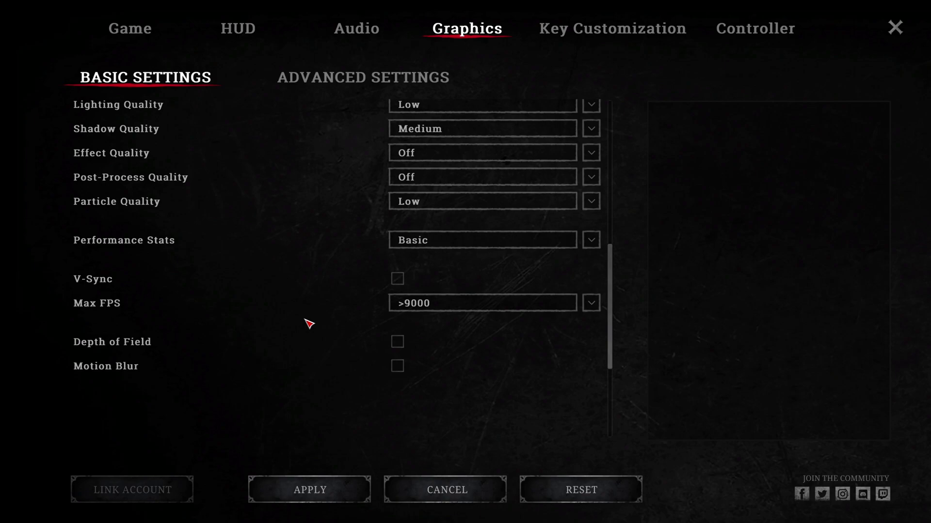
left_click(435, 306)
scroll(426, 398, "down", 4)
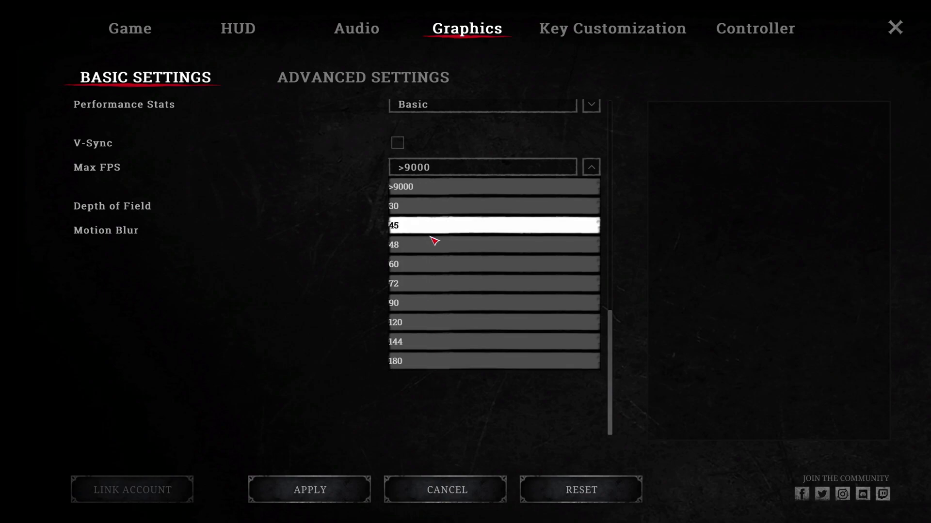
scroll(431, 250, "up", 8)
left_click(327, 353)
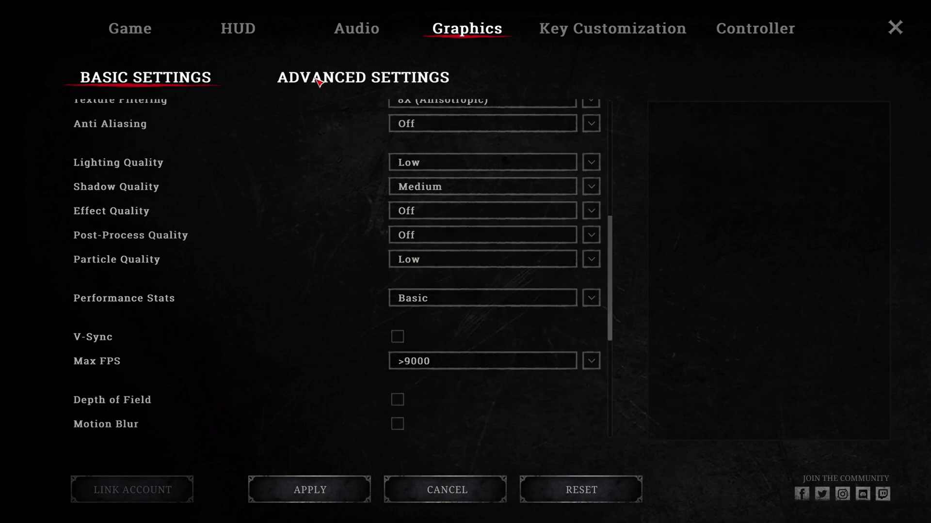
- Review the advanced graphics settings, and return to the quality options in the basic settings
left_click(341, 79)
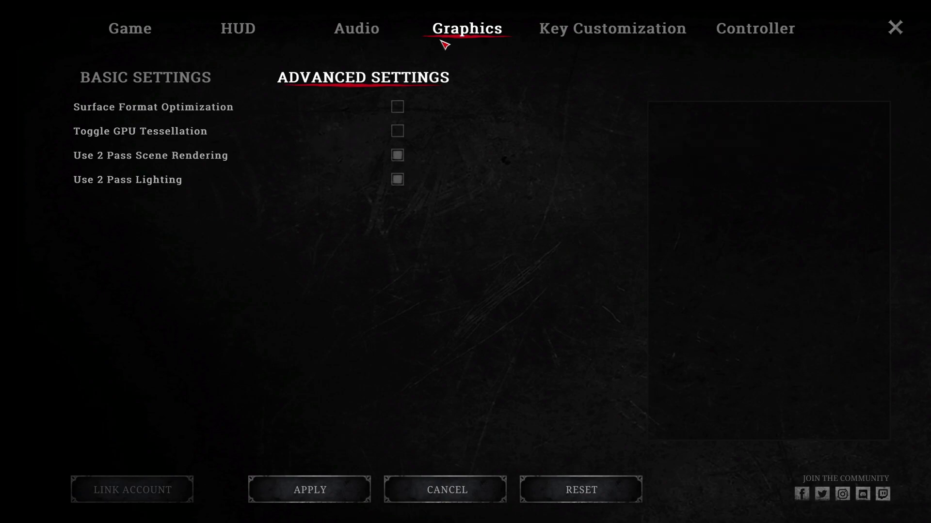
left_click(173, 82)
scroll(289, 223, "up", 5)
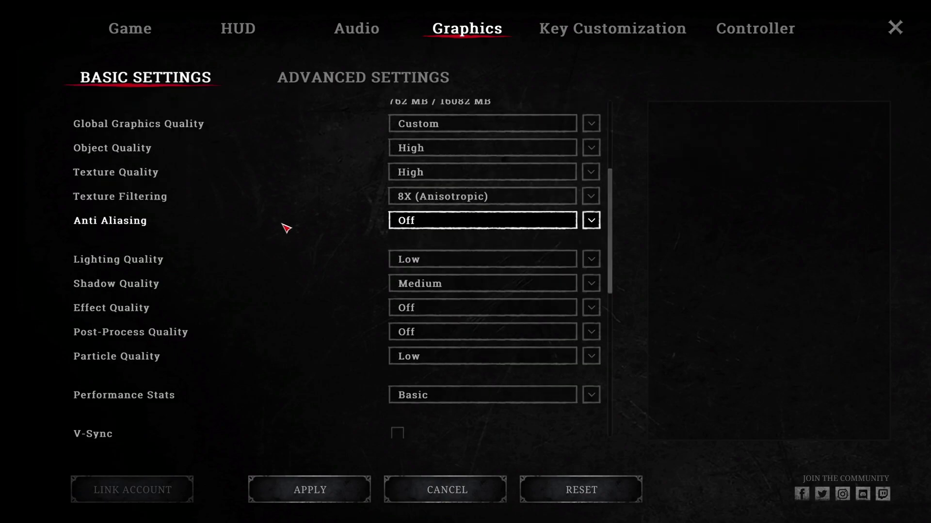